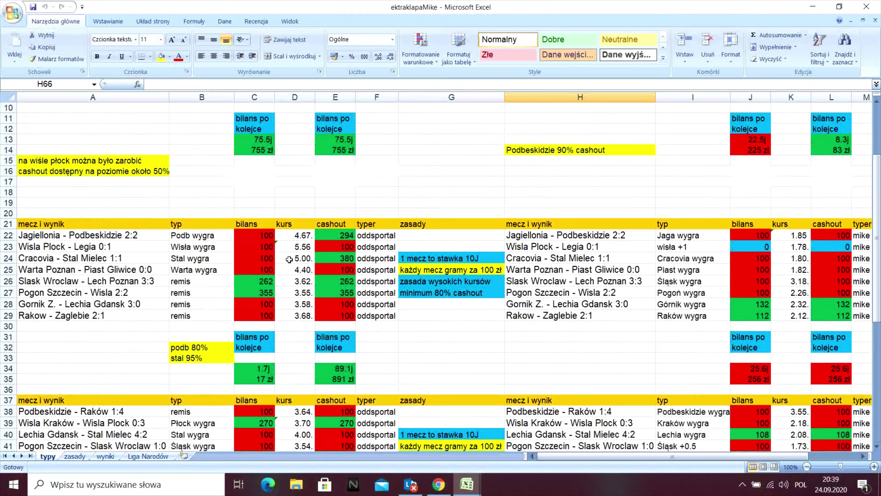
# Examine the picks, odds and round balances in the oddsportal table and the parallel tipster table across all rounds.
pyautogui.scroll(-9, 305, 256)
pyautogui.scroll(-4, 314, 250)
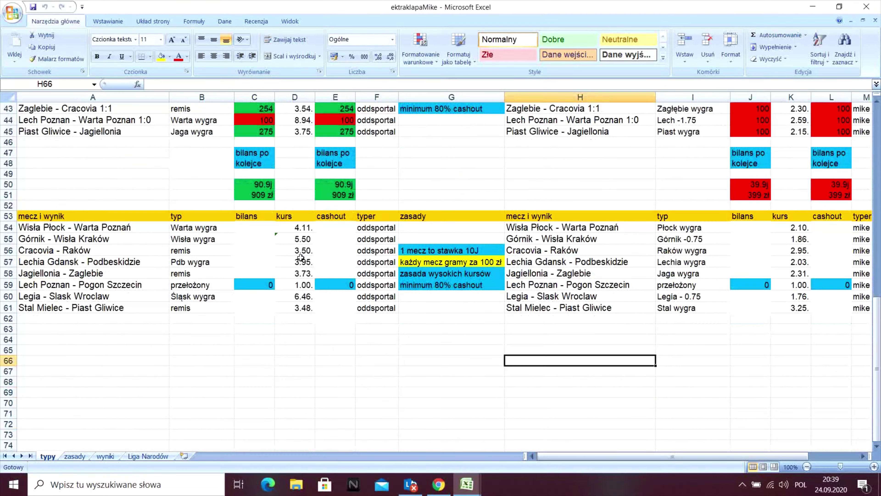
pyautogui.scroll(12, 222, 290)
pyautogui.scroll(2, 214, 289)
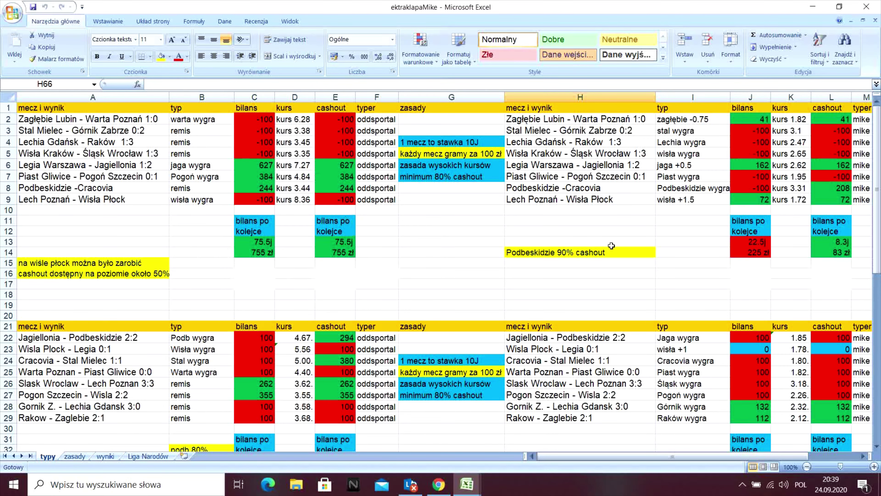
pyautogui.scroll(-6, 819, 233)
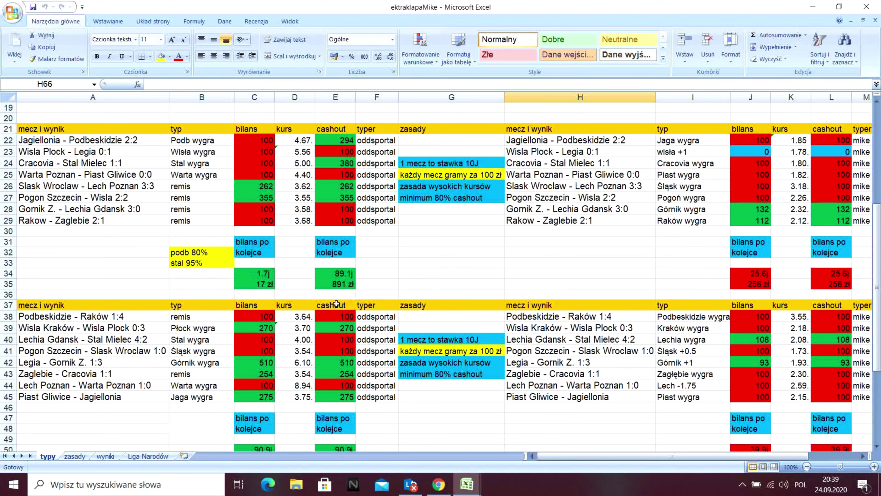
pyautogui.scroll(5, 335, 299)
pyautogui.scroll(-10, 333, 250)
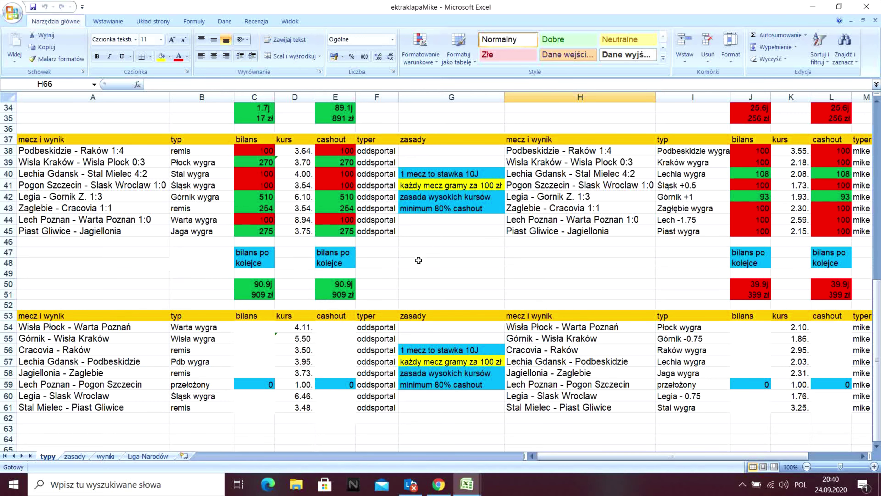
pyautogui.scroll(3, 723, 228)
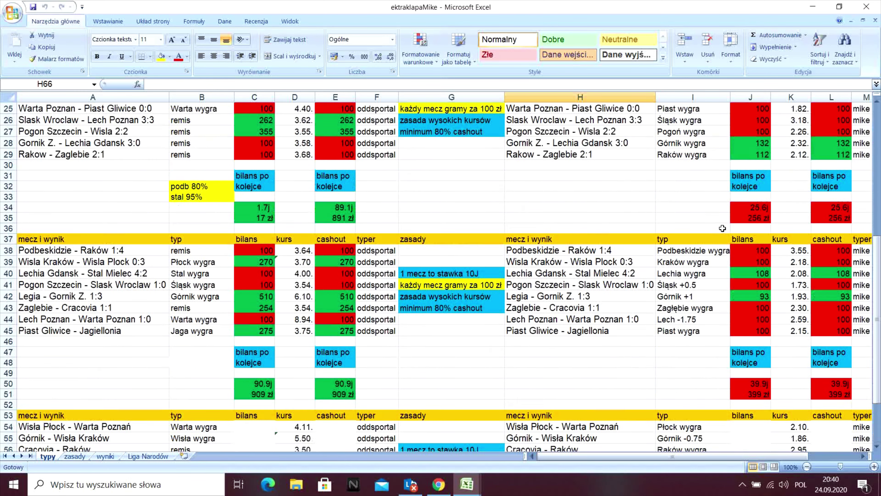
pyautogui.scroll(8, 723, 228)
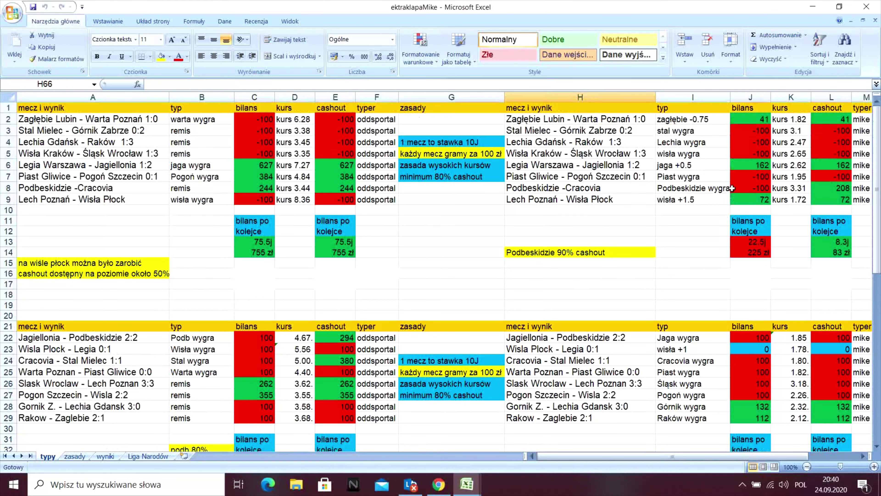
pyautogui.scroll(-6, 711, 177)
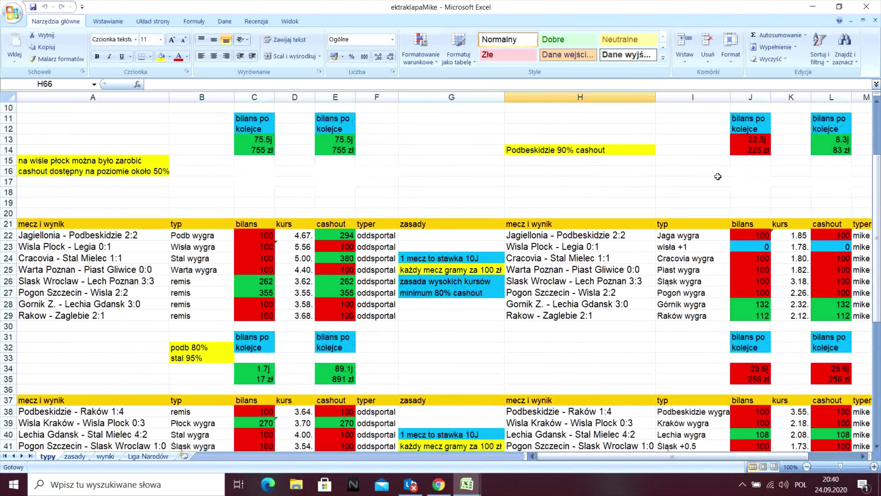
pyautogui.scroll(-4, 707, 182)
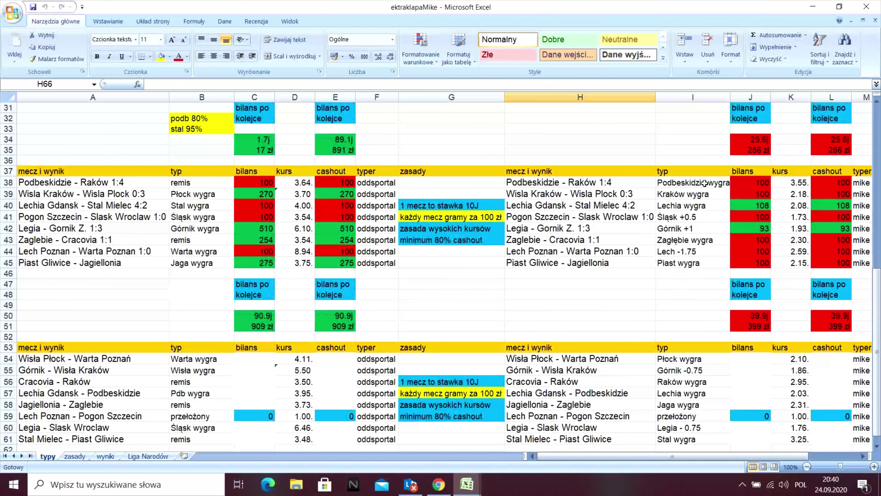
pyautogui.scroll(9, 705, 183)
# Add the score 0-1 to the Piast Gliwice - Jagiellonia match in both tables, in cells A45 and H45.
pyautogui.scroll(-10, 596, 232)
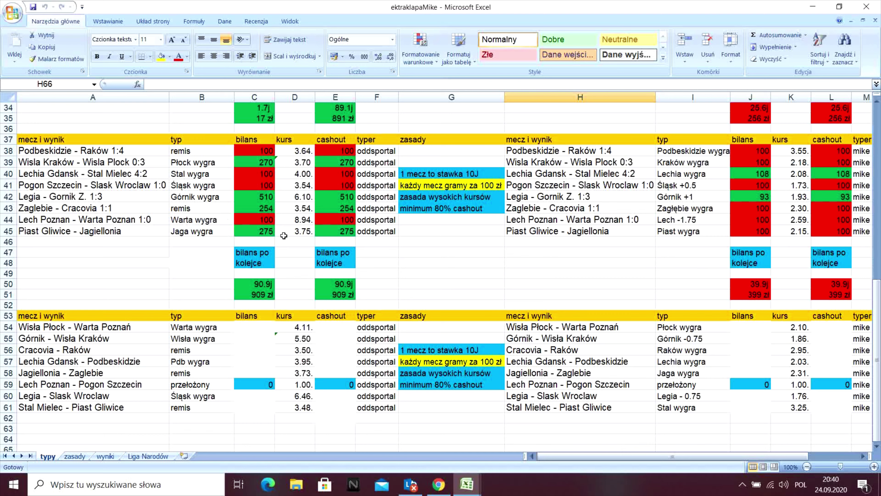
pyautogui.doubleClick(144, 230)
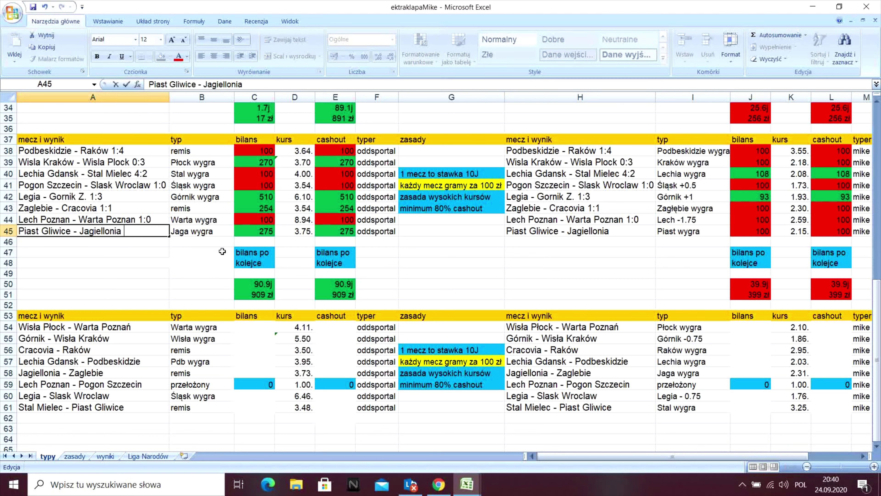
pyautogui.write('0-1')
pyautogui.doubleClick(635, 235)
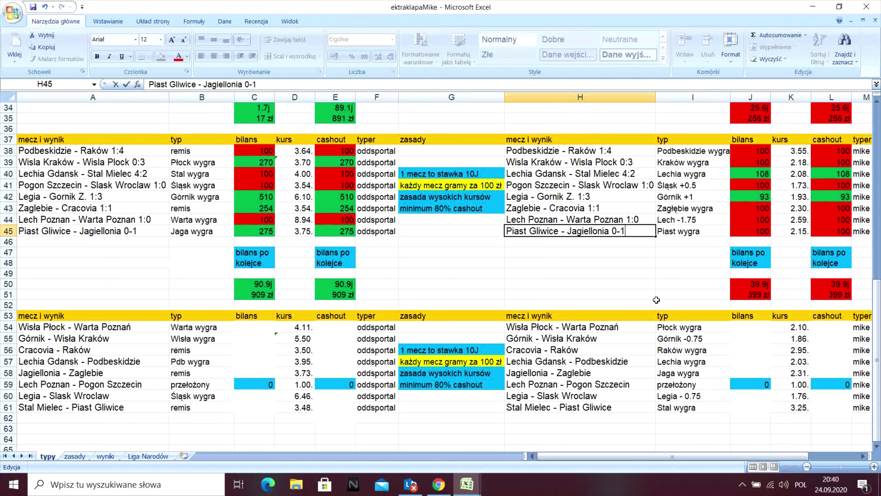
pyautogui.write('0-1')
pyautogui.click(635, 290)
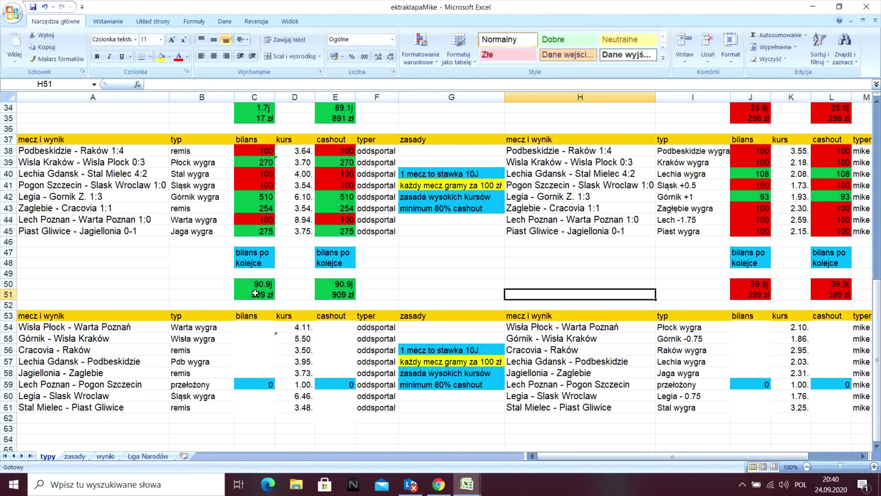
# Compare both tables' balances after each round, ending at the upcoming fixtures that start in row 53.
pyautogui.scroll(2, 328, 291)
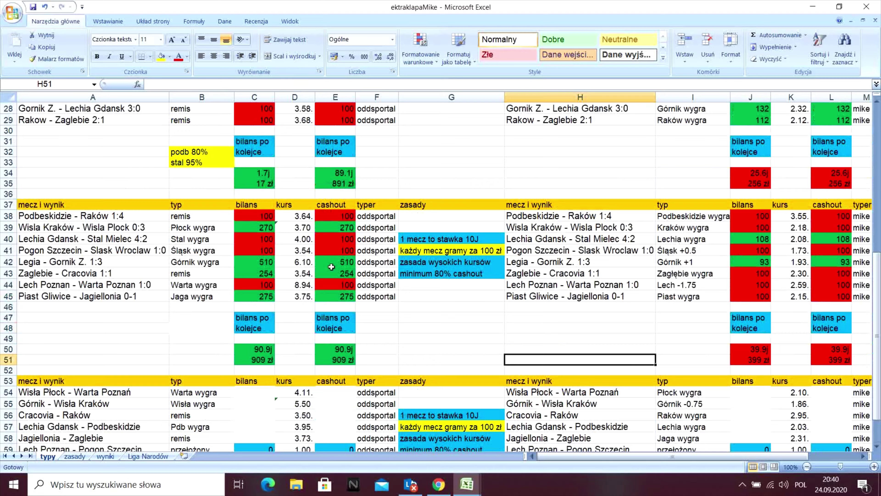
pyautogui.scroll(7, 331, 244)
pyautogui.scroll(2, 314, 174)
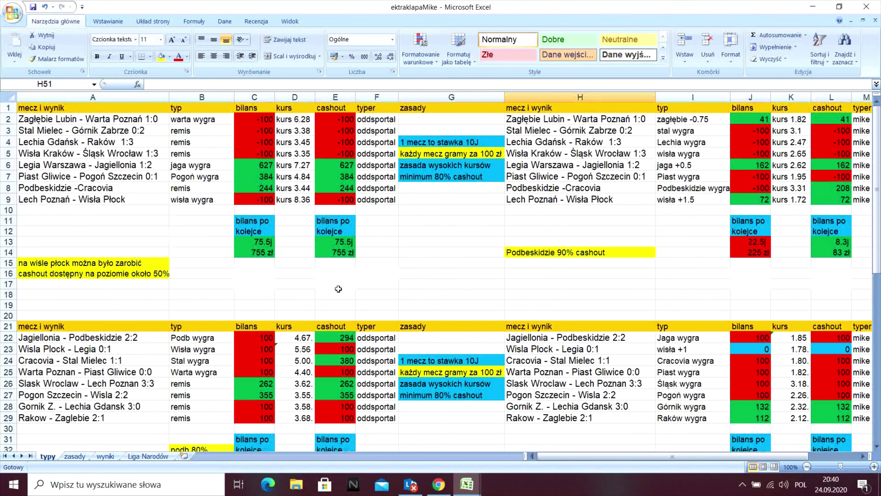
pyautogui.scroll(-10, 216, 272)
pyautogui.scroll(10, 216, 271)
pyautogui.scroll(-15, 433, 222)
pyautogui.scroll(9, 421, 222)
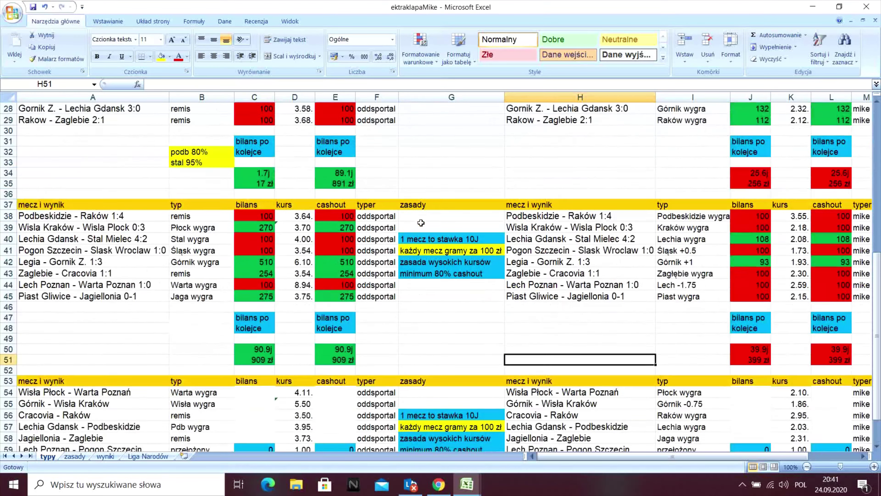
pyautogui.scroll(-2, 468, 174)
pyautogui.scroll(-5, 468, 175)
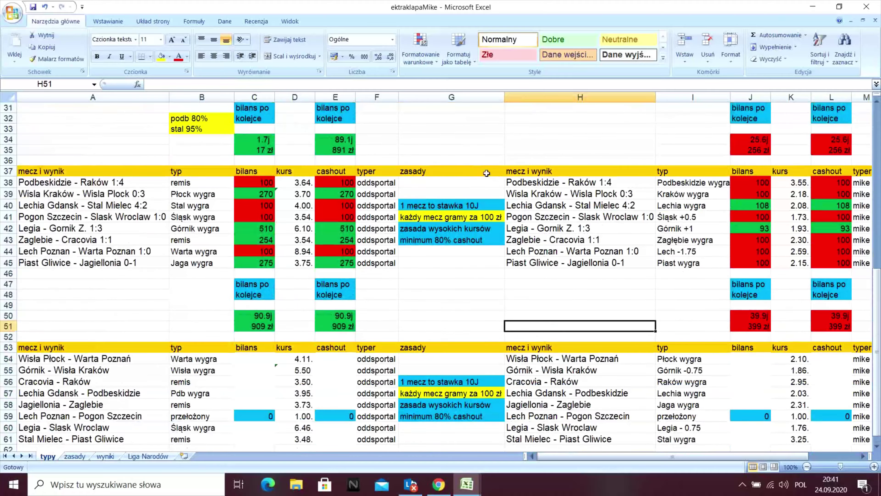
pyautogui.scroll(3, 657, 207)
pyautogui.scroll(-2, 501, 202)
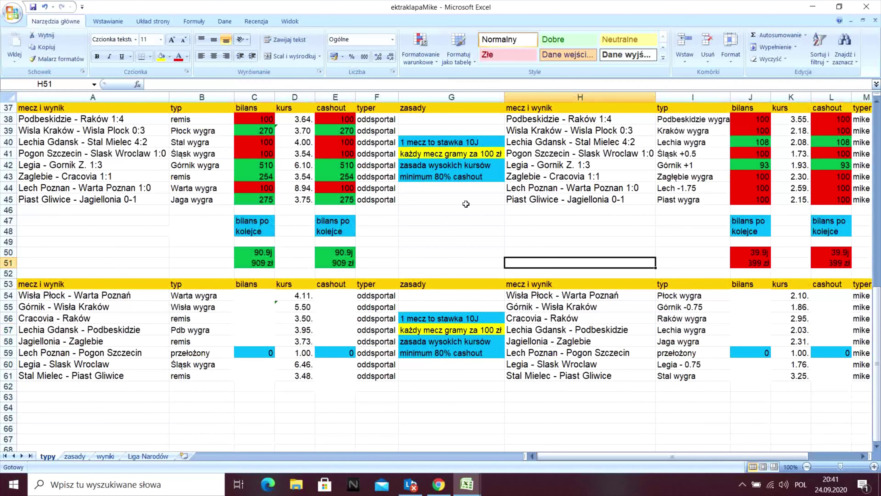
pyautogui.scroll(-4, 552, 160)
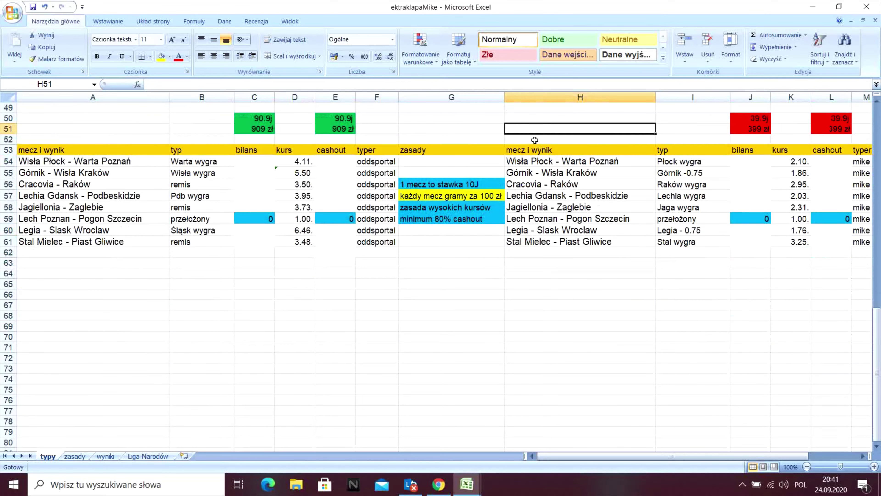
pyautogui.scroll(-1, 536, 140)
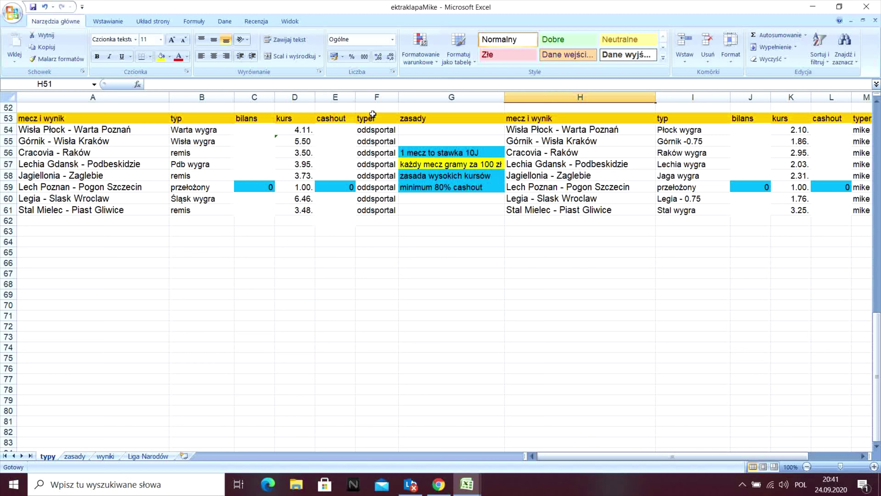
# Highlight the postponed Lech Poznan - Pogon Szczecin match across both tables in row 59, and clear the selection.
pyautogui.moveTo(87, 189); pyautogui.dragTo(701, 185)
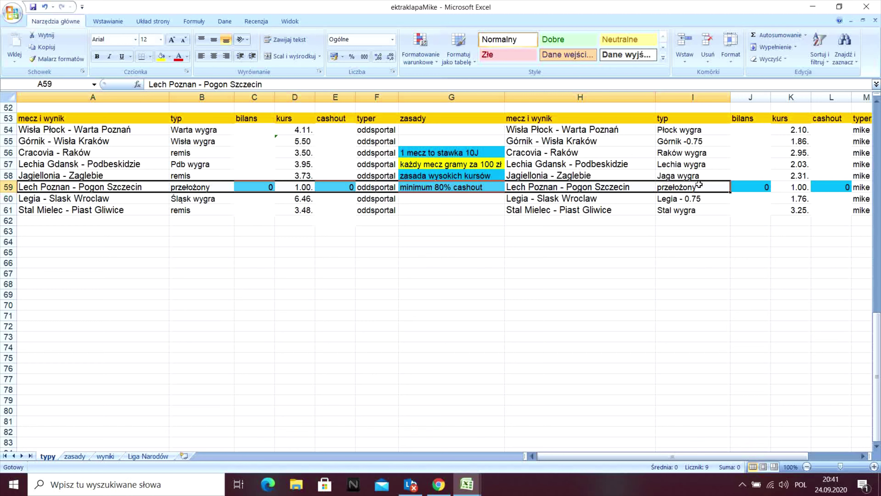
pyautogui.click(536, 325)
pyautogui.click(244, 284)
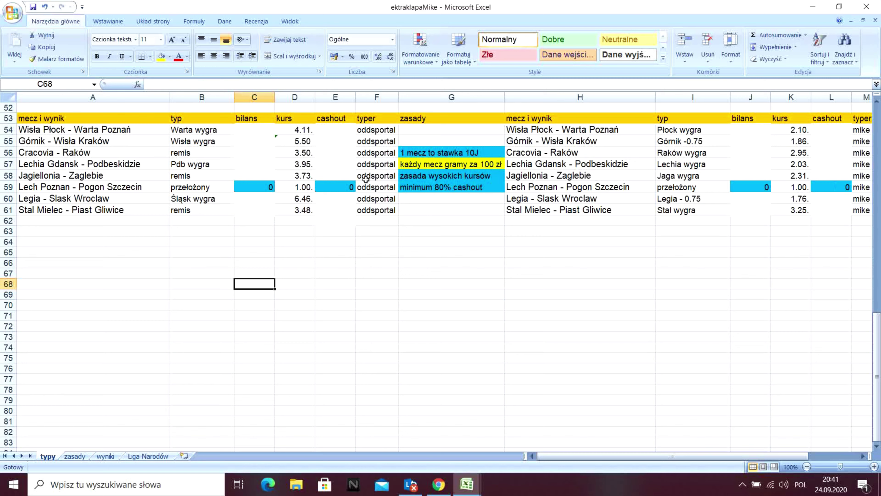
pyautogui.click(163, 265)
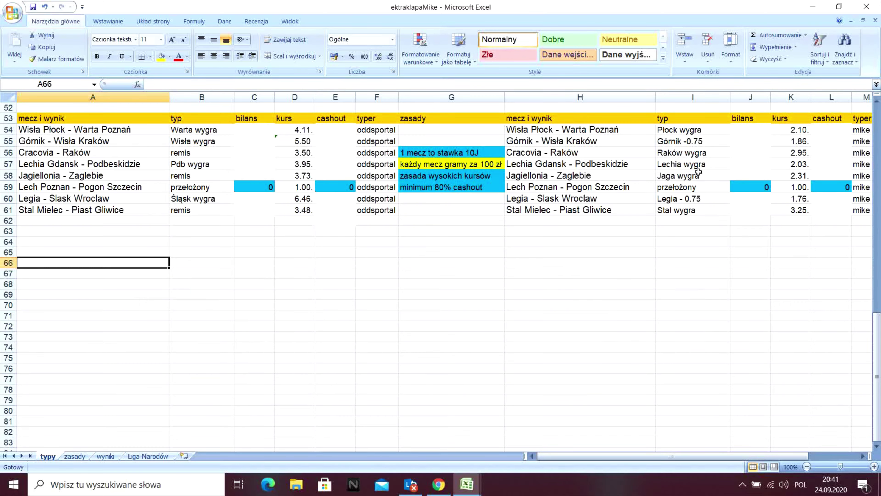
# Review the cashout and balance columns of the three completed rounds against the upcoming picks in rows 54 to 61.
pyautogui.scroll(17, 699, 172)
pyautogui.scroll(-15, 748, 267)
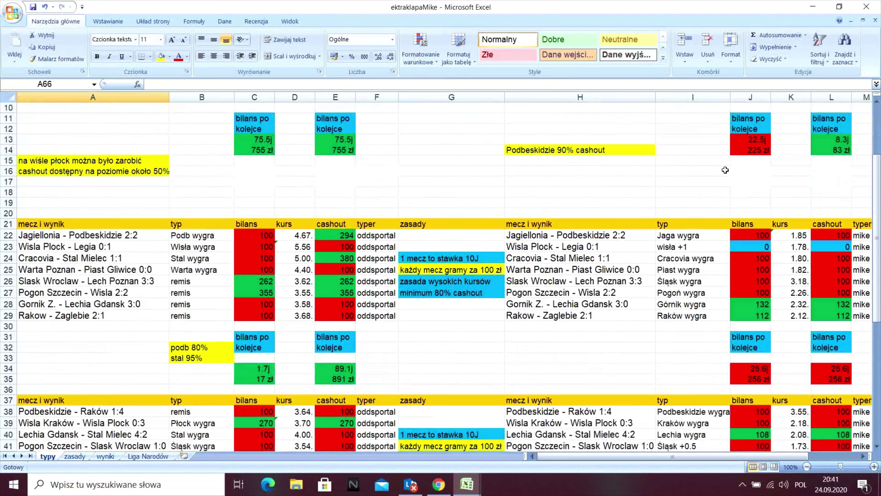
pyautogui.scroll(15, 714, 215)
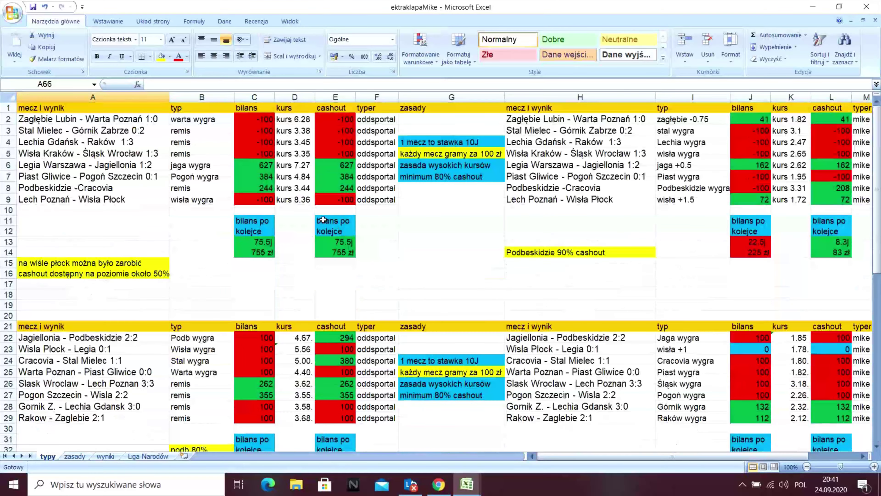
pyautogui.scroll(-9, 344, 232)
pyautogui.scroll(4, 310, 280)
pyautogui.scroll(5, 310, 280)
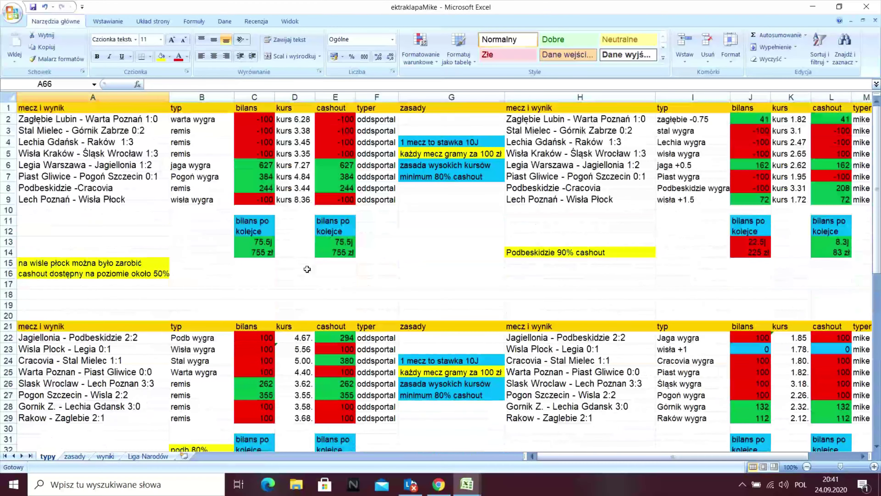
pyautogui.scroll(-10, 306, 195)
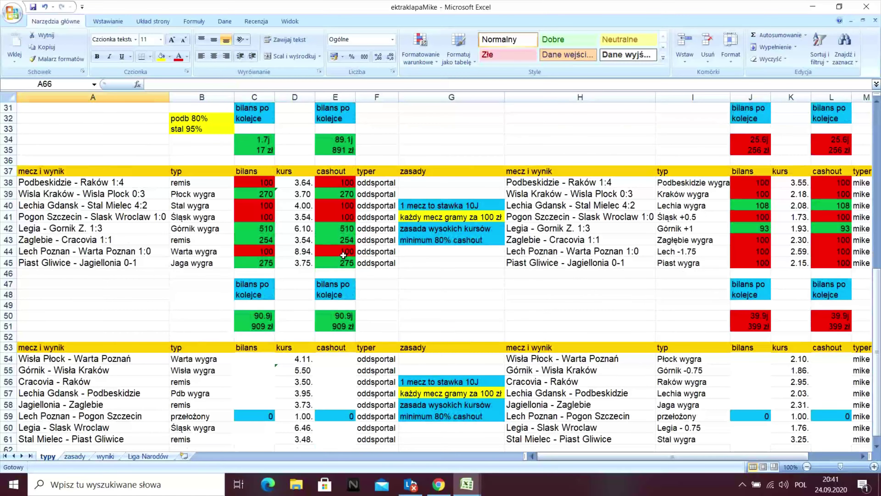
pyautogui.scroll(-7, 333, 240)
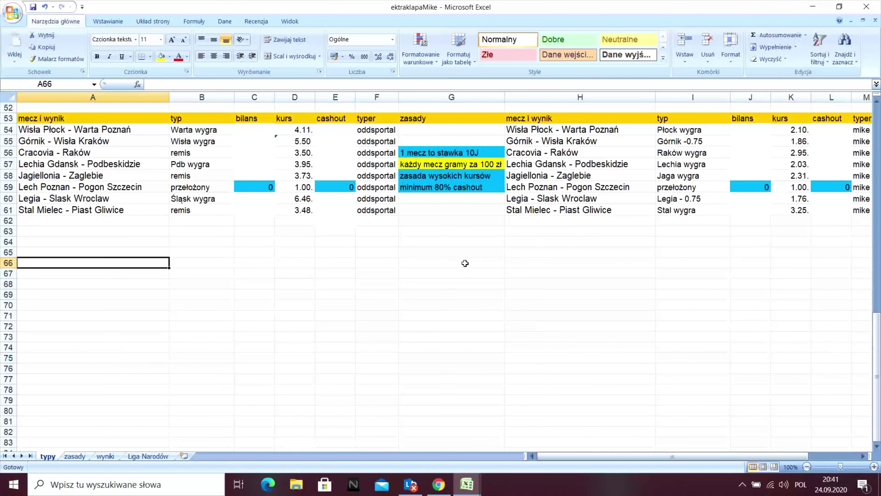
pyautogui.scroll(8, 314, 306)
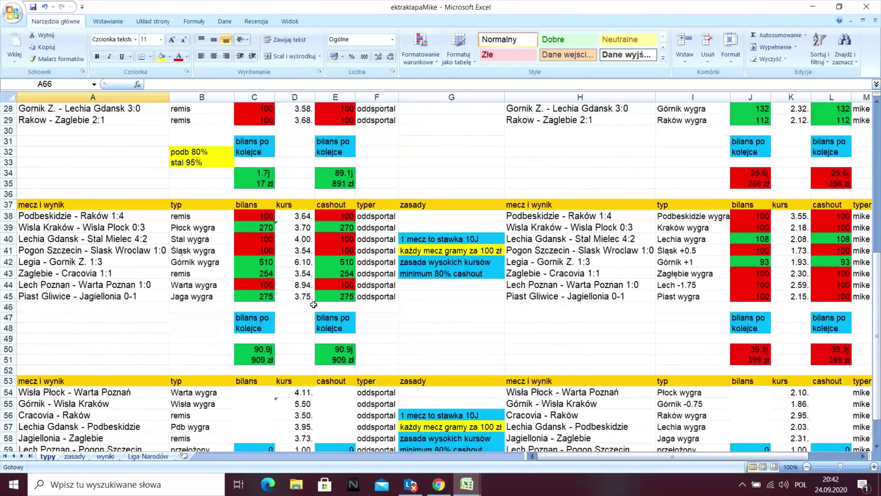
pyautogui.scroll(-6, 314, 305)
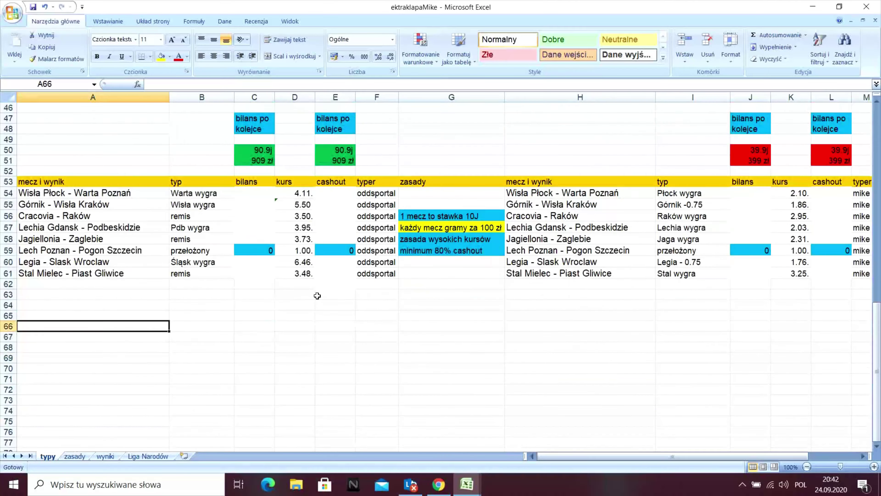
pyautogui.scroll(10, 316, 300)
pyautogui.scroll(5, 318, 296)
pyautogui.scroll(-7, 307, 264)
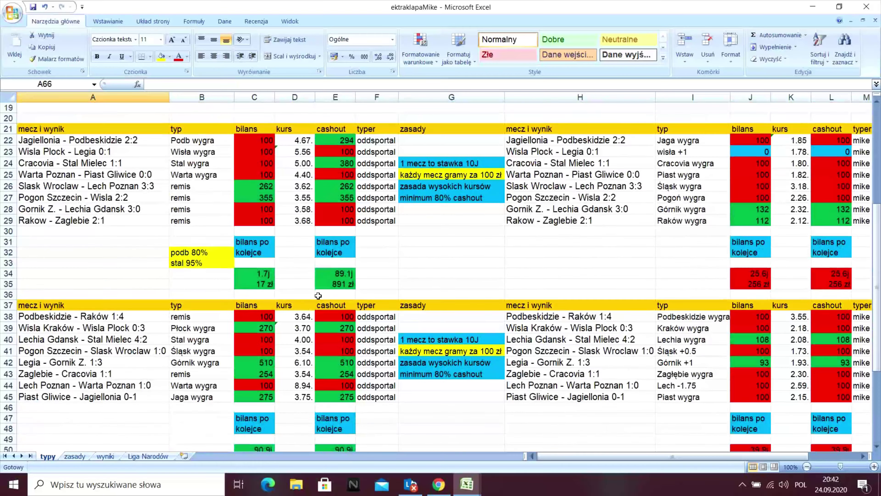
pyautogui.scroll(6, 296, 229)
pyautogui.scroll(-10, 296, 229)
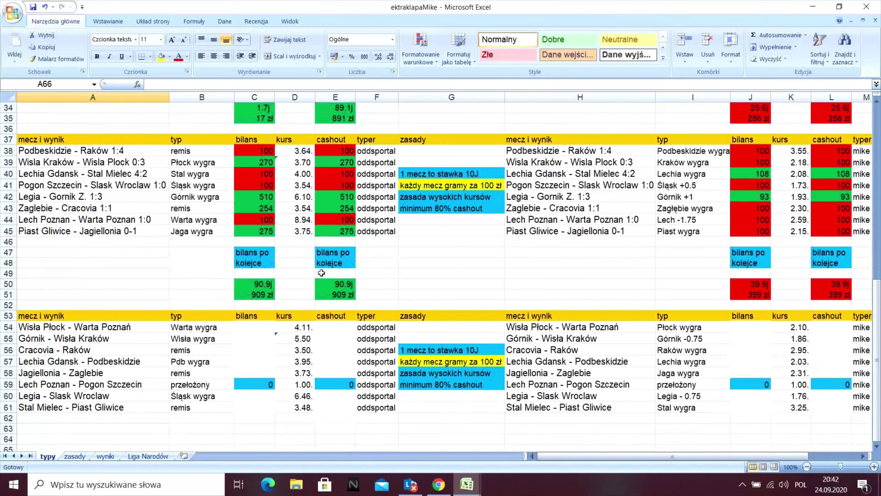
pyautogui.scroll(-6, 332, 217)
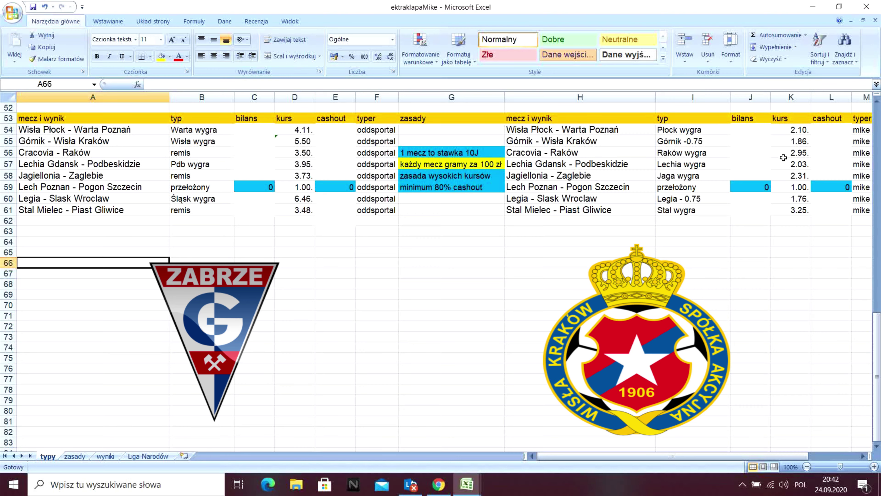
# Undo the two 0-1 score entries for the Piast Gliwice - Jagiellonia match.
pyautogui.scroll(3, 784, 158)
pyautogui.scroll(-2, 756, 177)
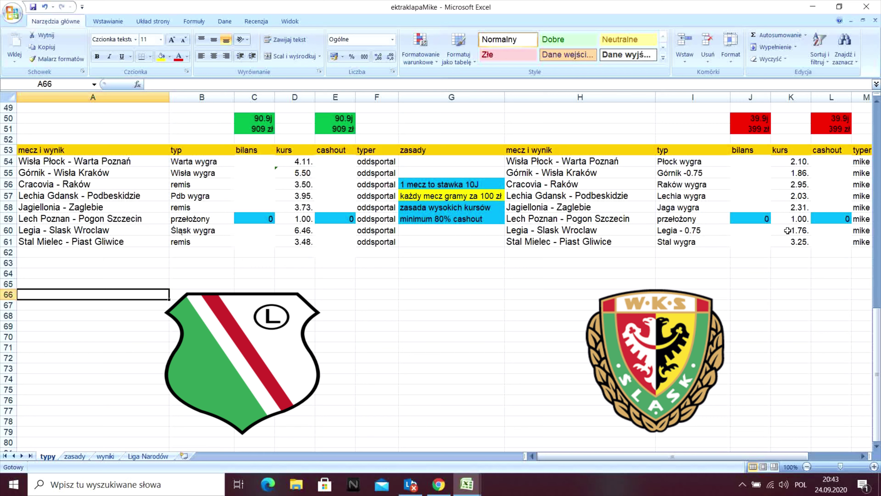
pyautogui.hotkey('ctrl', 'z')
pyautogui.hotkey('ctrl', 'z')
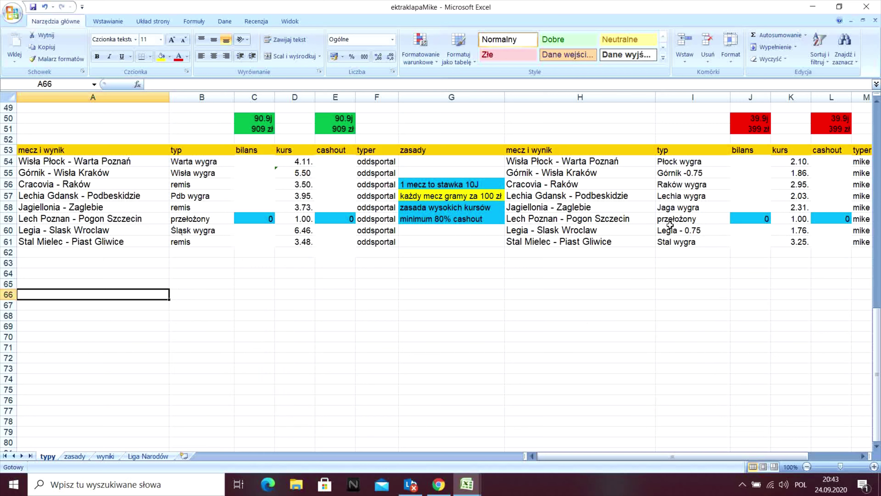
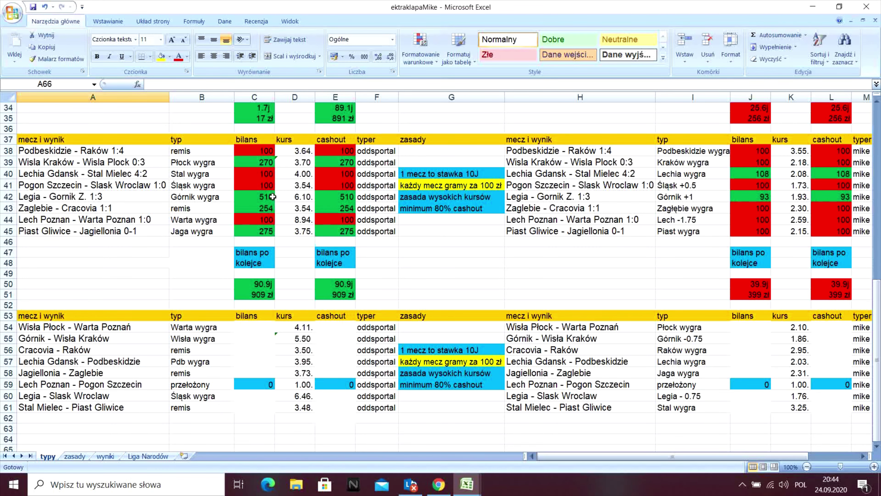
# Compare the balances and cashouts of the three completed Ekstraklasa rounds with the upcoming picks in rows 54 to 61.
pyautogui.scroll(11, 442, 233)
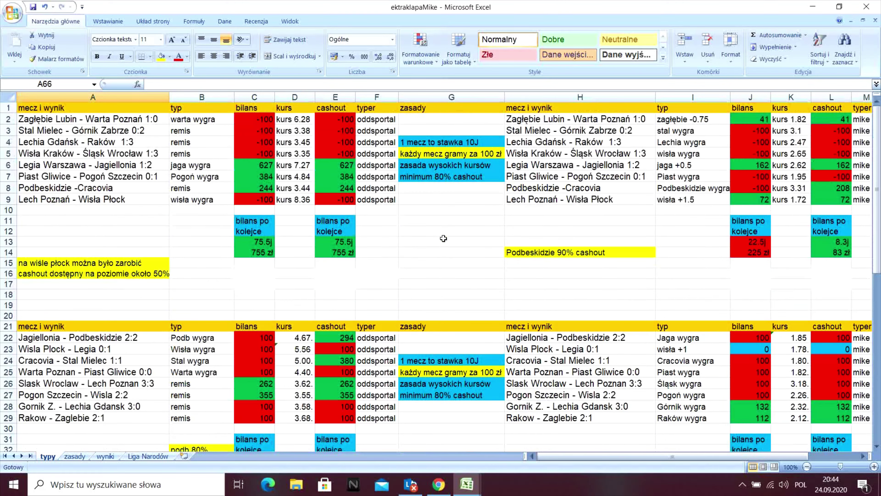
pyautogui.scroll(-15, 441, 240)
pyautogui.scroll(15, 441, 250)
pyautogui.scroll(-12, 417, 253)
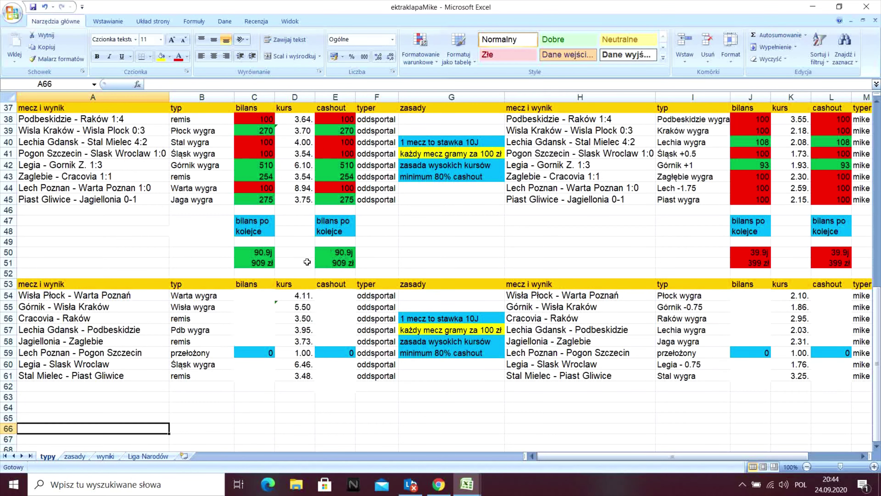
pyautogui.scroll(7, 434, 343)
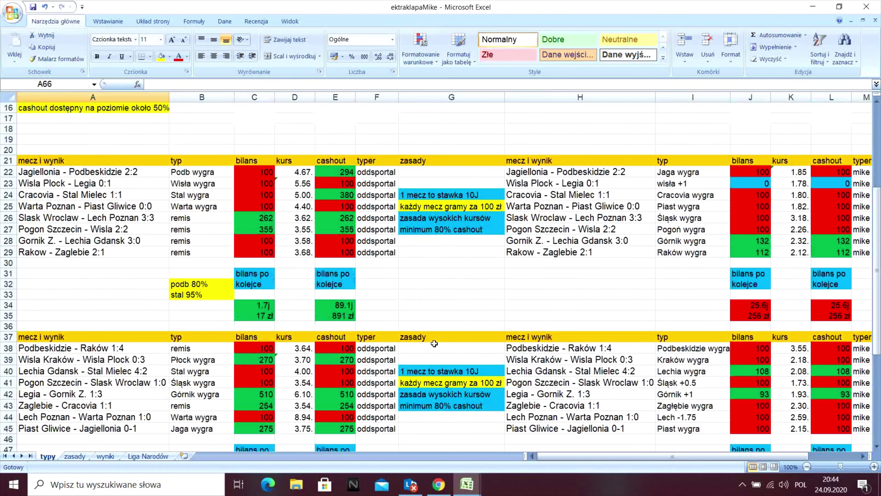
pyautogui.scroll(5, 434, 343)
pyautogui.scroll(-10, 409, 314)
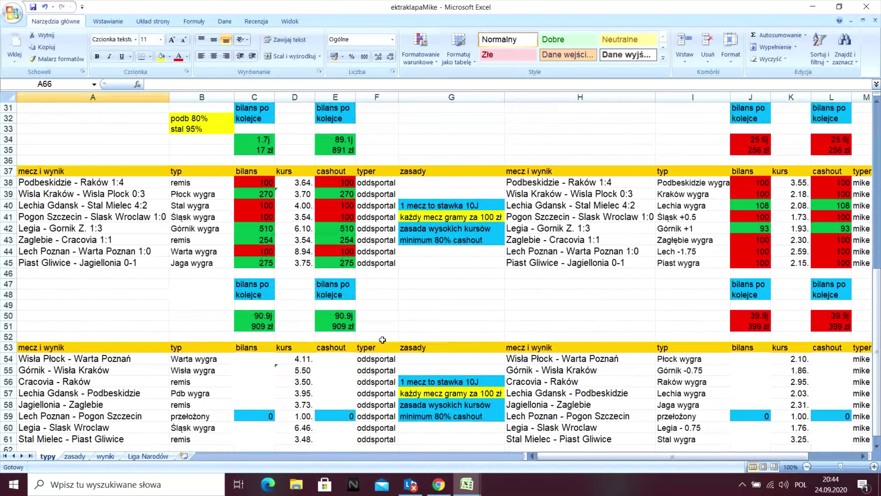
pyautogui.scroll(-5, 382, 339)
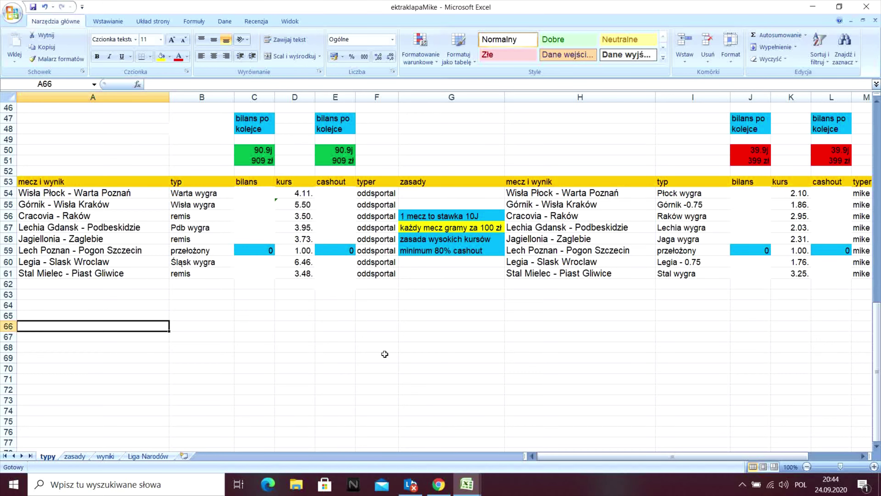
pyautogui.scroll(9, 385, 354)
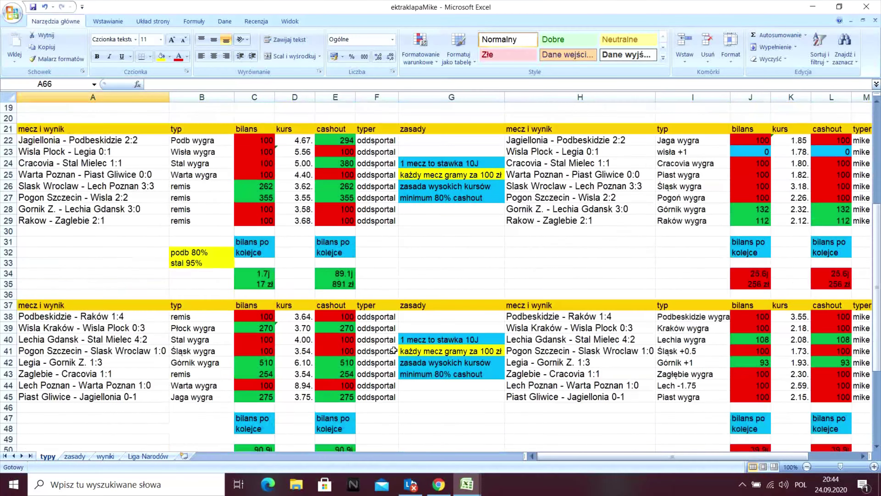
pyautogui.scroll(-9, 394, 347)
pyautogui.scroll(4, 395, 340)
pyautogui.scroll(-1, 402, 348)
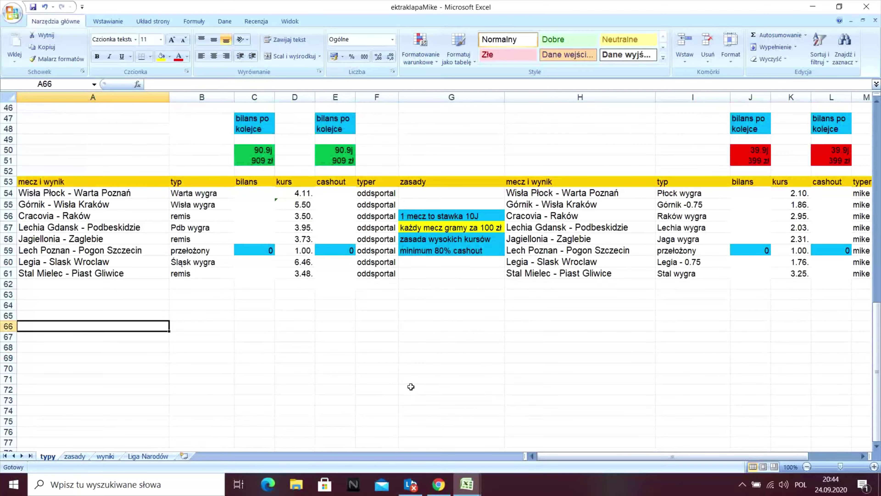
pyautogui.scroll(2, 411, 382)
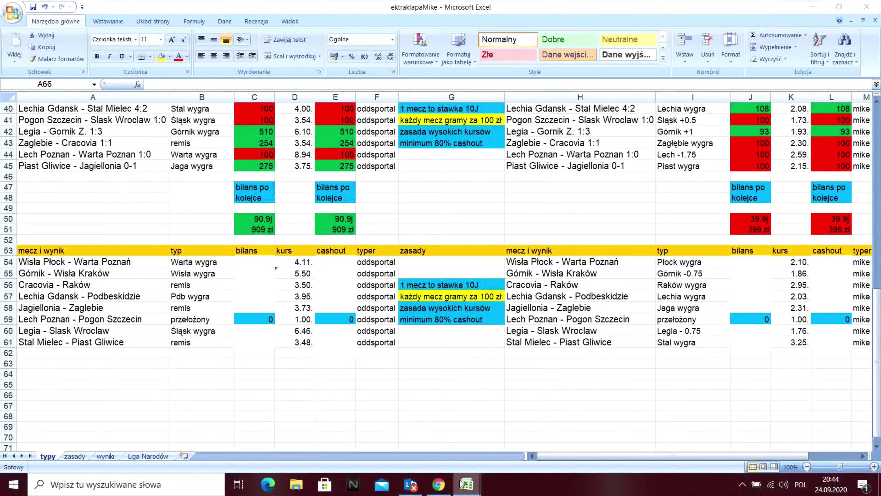
# Switch to the YoutubeWyzwanie workbook and look over the completed rounds on the Eredivisie sezon 2020-2021 sheet.
pyautogui.moveTo(467, 485)
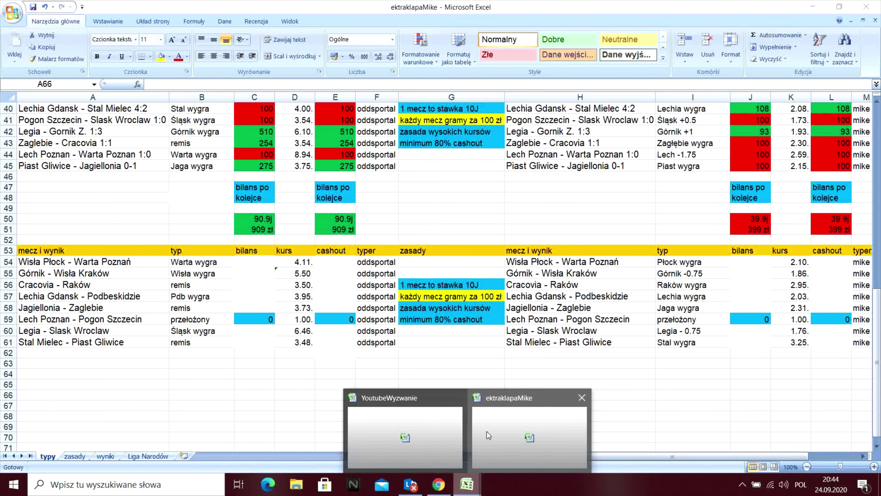
pyautogui.click(423, 437)
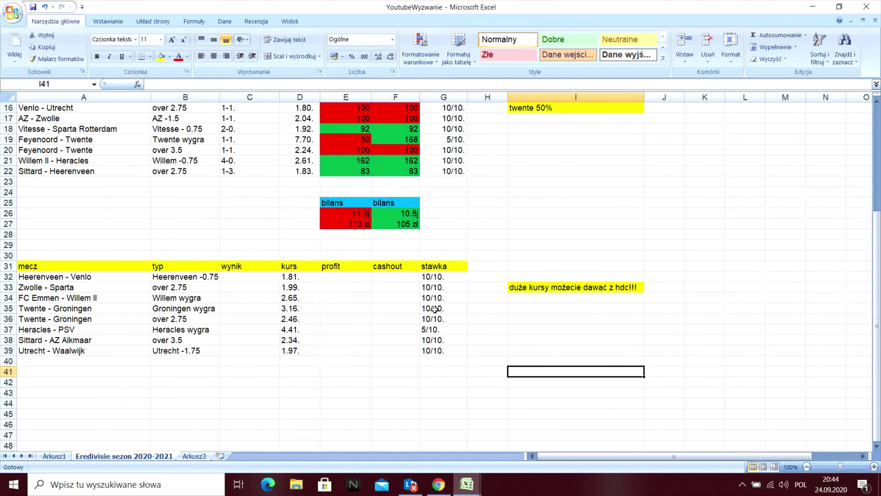
pyautogui.scroll(5, 516, 271)
pyautogui.scroll(-4, 586, 299)
pyautogui.scroll(4, 535, 359)
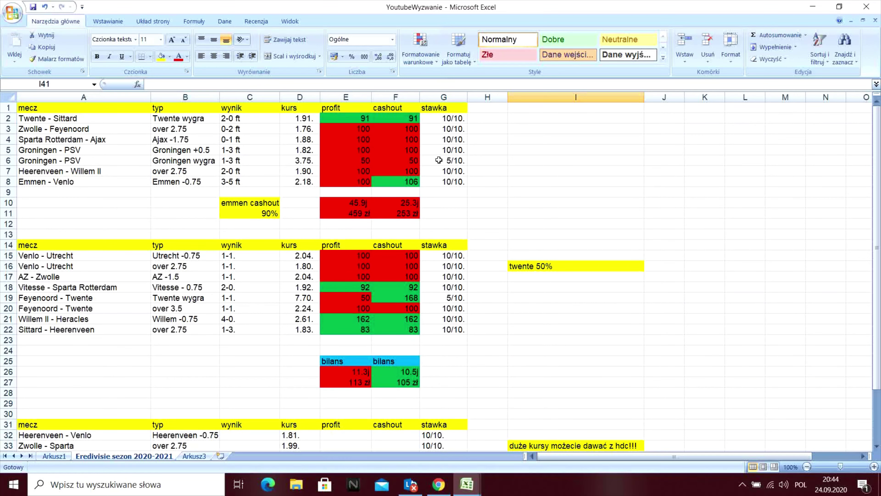
pyautogui.scroll(-4, 622, 173)
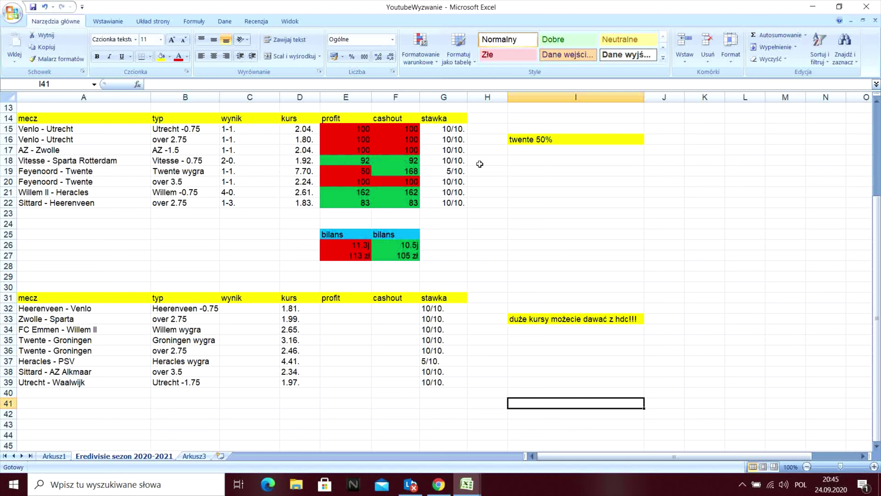
# Check the Twente cashout note in I16 against the profit and cashout of the Twente win pick in row 19.
pyautogui.click(577, 140)
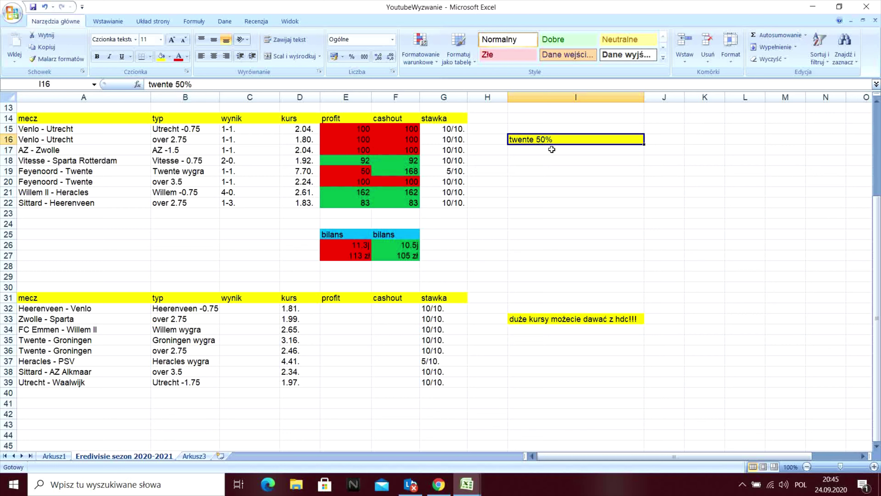
pyautogui.click(552, 162)
pyautogui.click(546, 141)
pyautogui.click(392, 172)
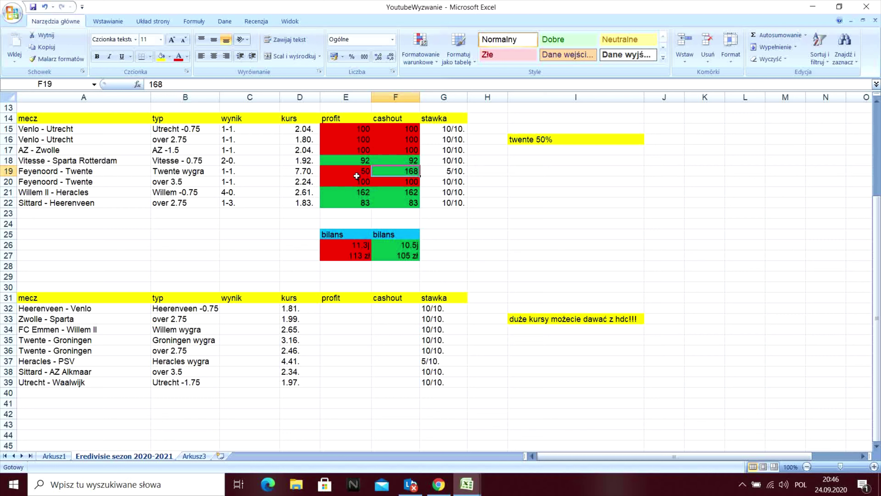
pyautogui.click(334, 172)
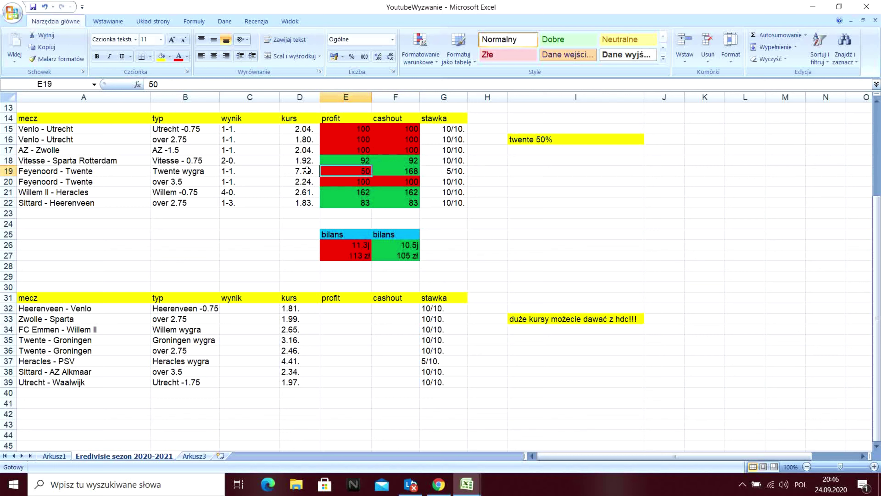
pyautogui.click(396, 171)
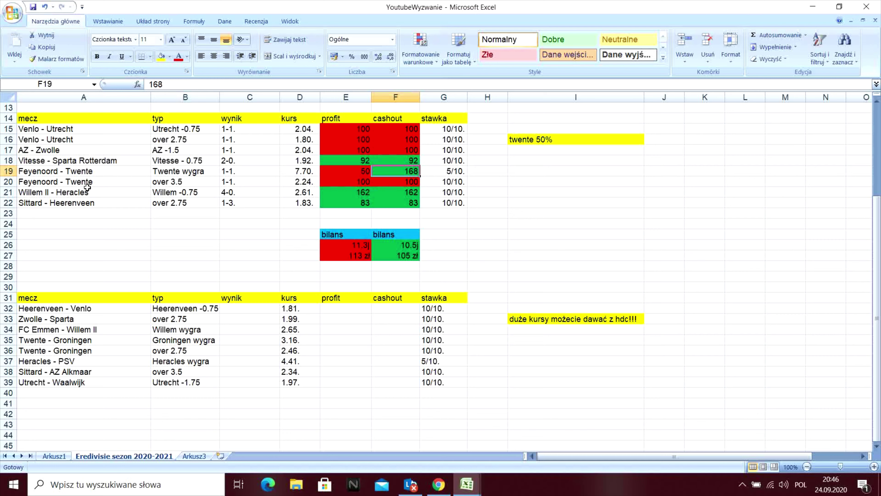
# Examine the picks and results of Feyenoord - Twente over 3.5 in row 20 and Willem II - Heracles in row 21.
pyautogui.click(190, 182)
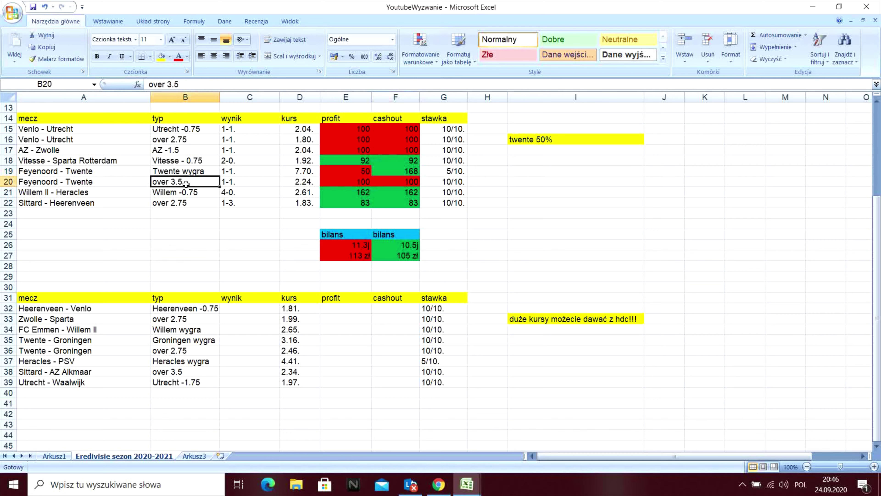
pyautogui.click(139, 182)
pyautogui.click(235, 184)
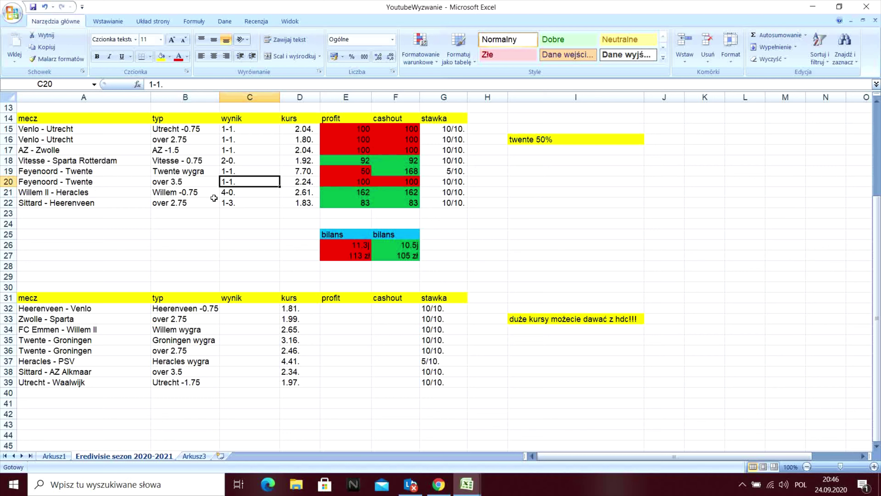
pyautogui.click(196, 193)
pyautogui.click(248, 193)
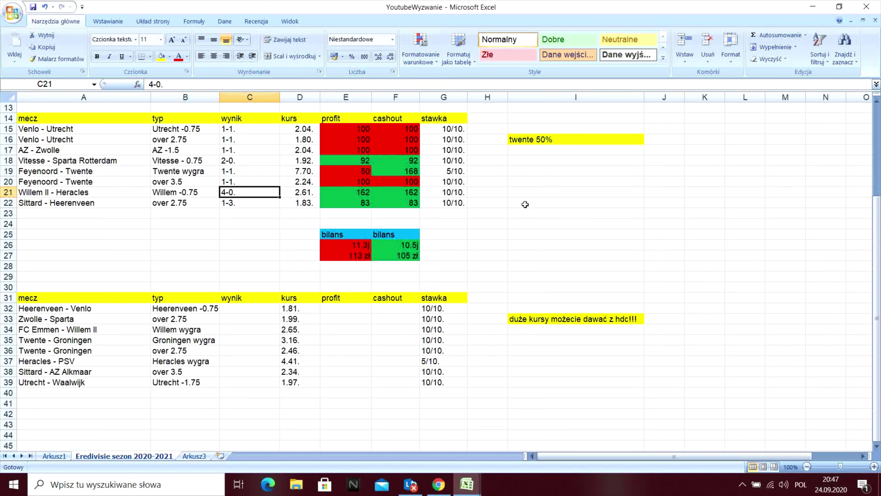
# Review the profit, cashout and balance figures of the first two Eredivisie rounds against the upcoming picks in rows 32 to 39.
pyautogui.scroll(3, 520, 207)
pyautogui.scroll(-2, 500, 224)
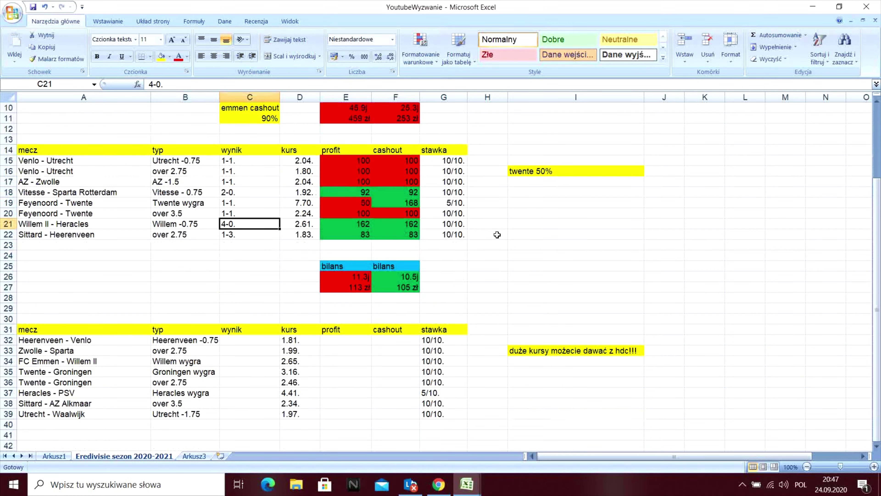
pyautogui.scroll(3, 500, 238)
pyautogui.scroll(-4, 503, 206)
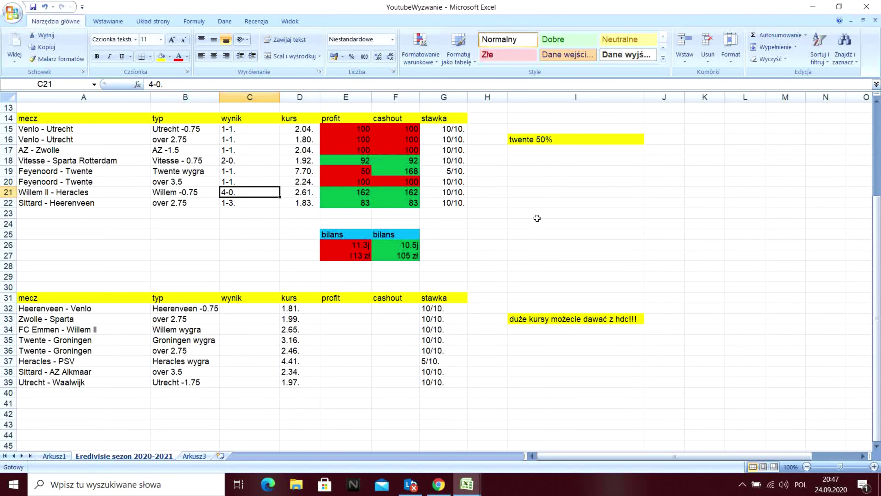
pyautogui.scroll(2, 538, 218)
pyautogui.scroll(-1, 544, 240)
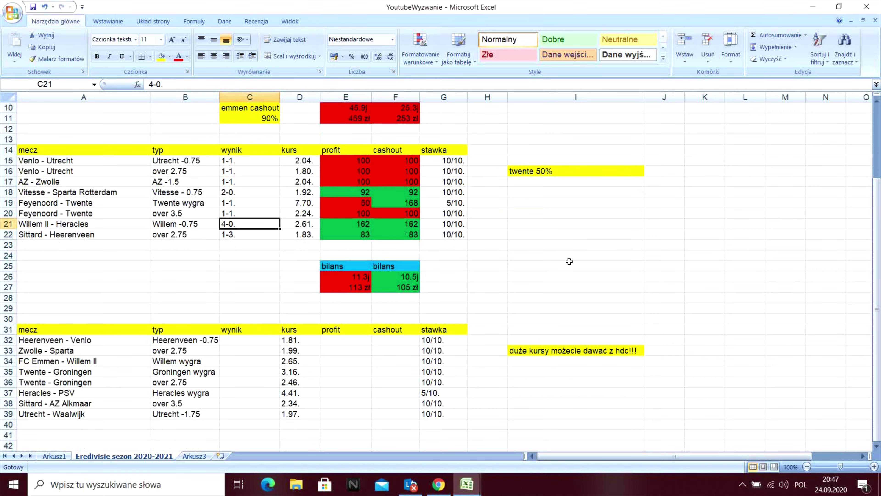
pyautogui.scroll(3, 541, 229)
pyautogui.scroll(-5, 523, 211)
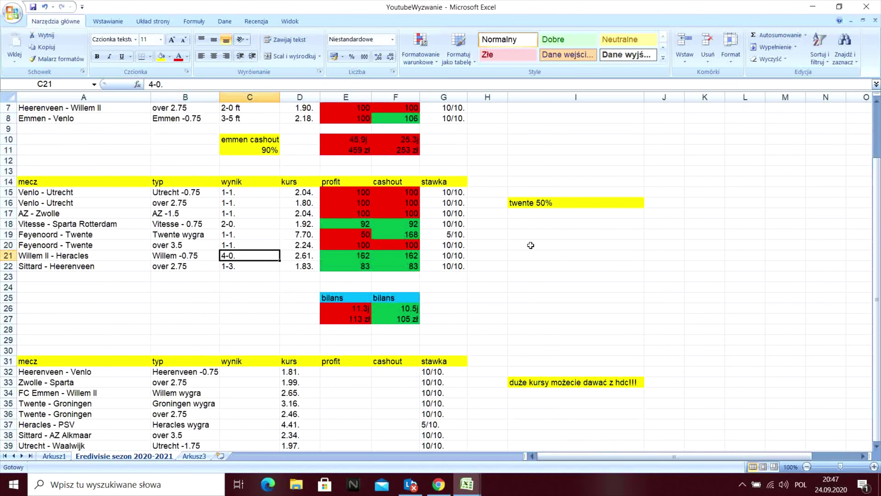
pyautogui.scroll(3, 533, 251)
pyautogui.scroll(-2, 531, 250)
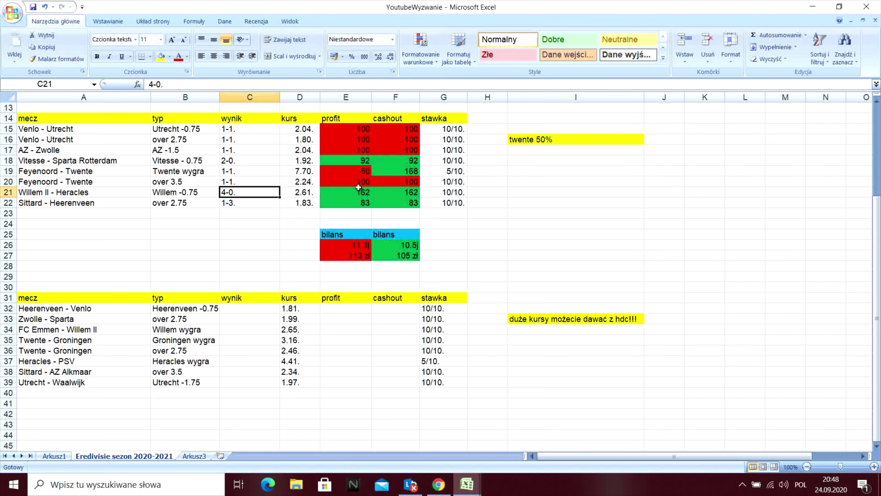
# Go to the upcoming Eredivisie picks and select the note on high odds in cell I33.
pyautogui.click(240, 224)
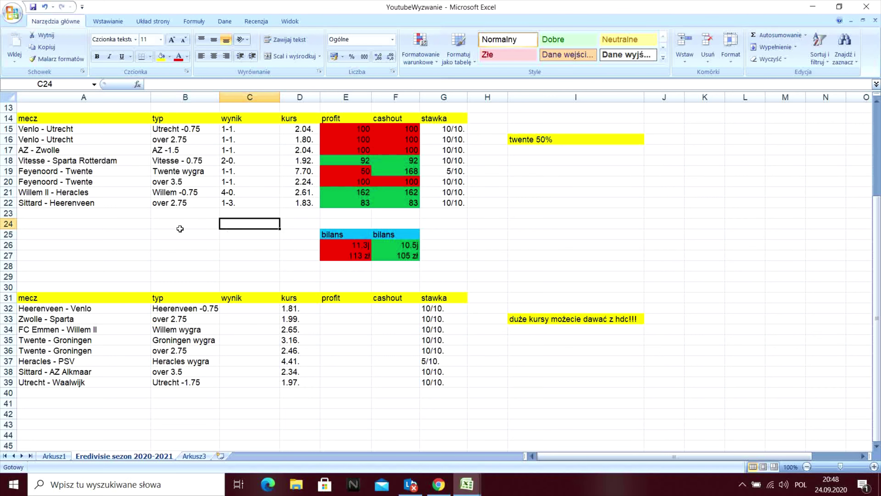
pyautogui.click(180, 227)
pyautogui.scroll(-4, 484, 181)
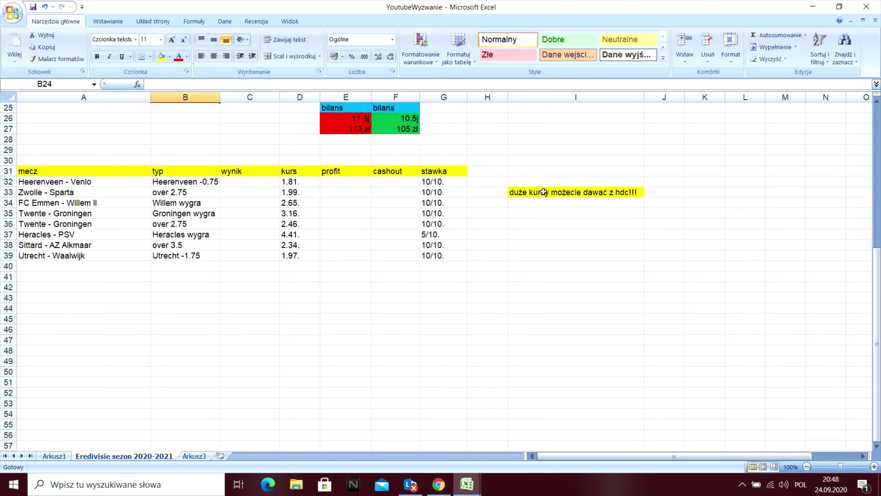
pyautogui.click(528, 196)
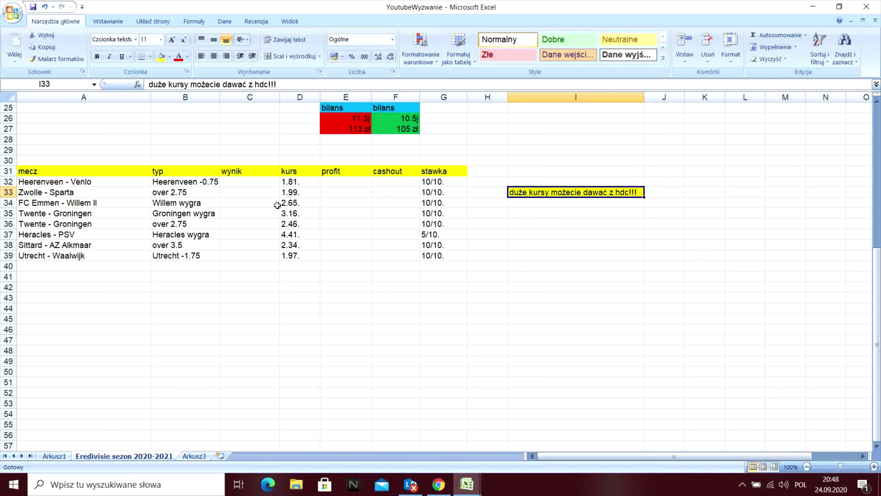
# Look back over both completed Eredivisie rounds and return to the upcoming fixtures starting in row 31.
pyautogui.scroll(3, 156, 266)
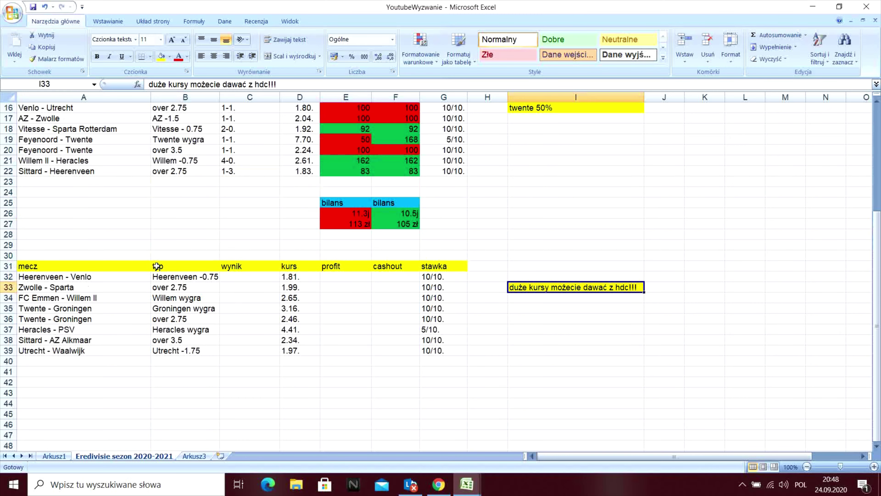
pyautogui.scroll(2, 211, 219)
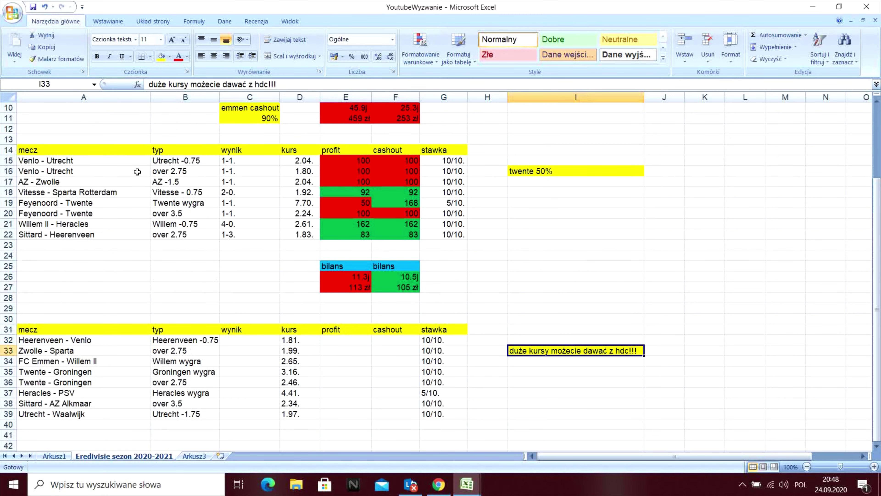
pyautogui.scroll(3, 137, 172)
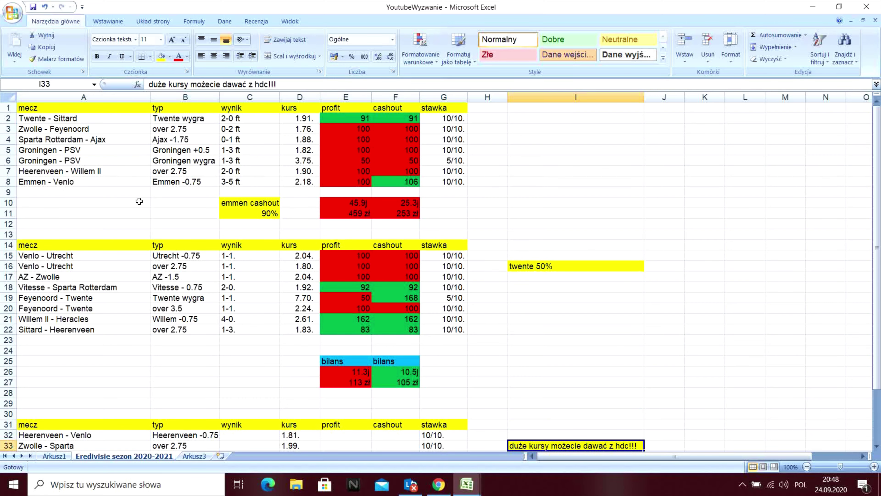
pyautogui.scroll(-9, 174, 237)
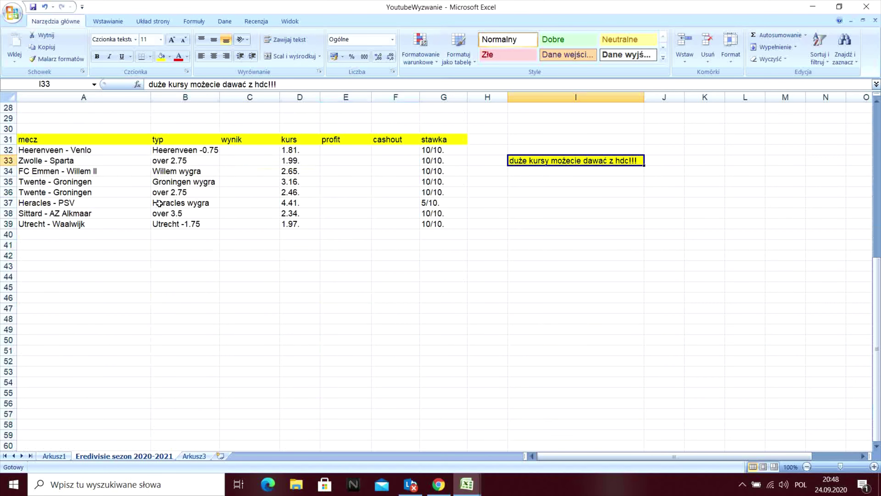